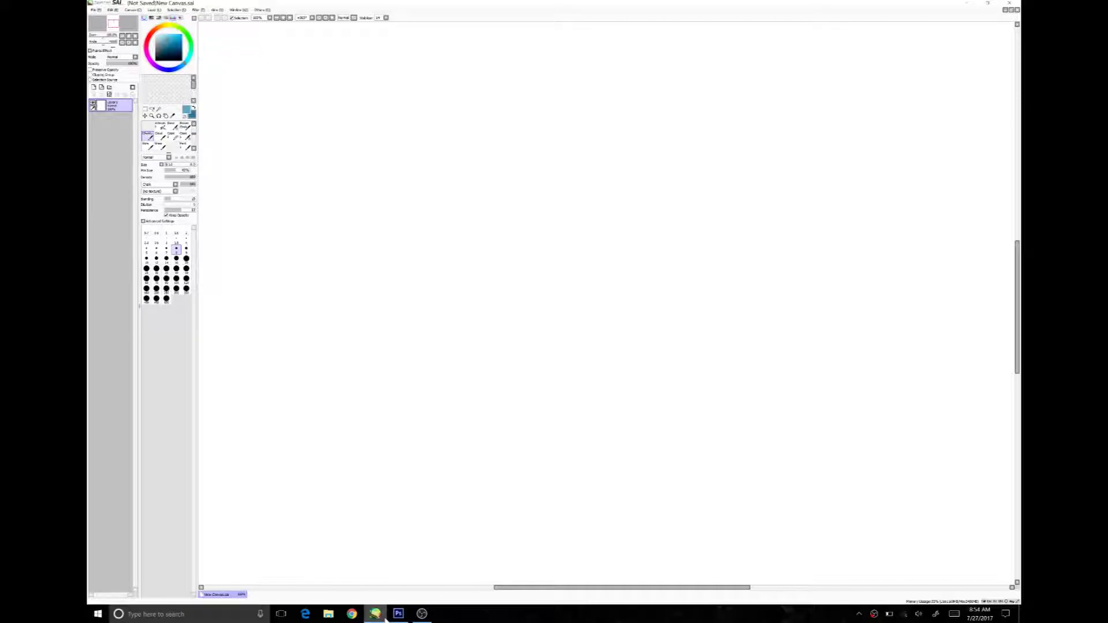
Draw three blue zigzag test strokes across the blank SAI canvas with the stylus.
{"action": "mouse_move", "coordinate": [303, 307]}
{"action": "left_mouse_down"}
{"action": "mouse_move", "coordinate": [438, 262]}
{"action": "mouse_move", "coordinate": [558, 250]}
{"action": "left_mouse_up"}
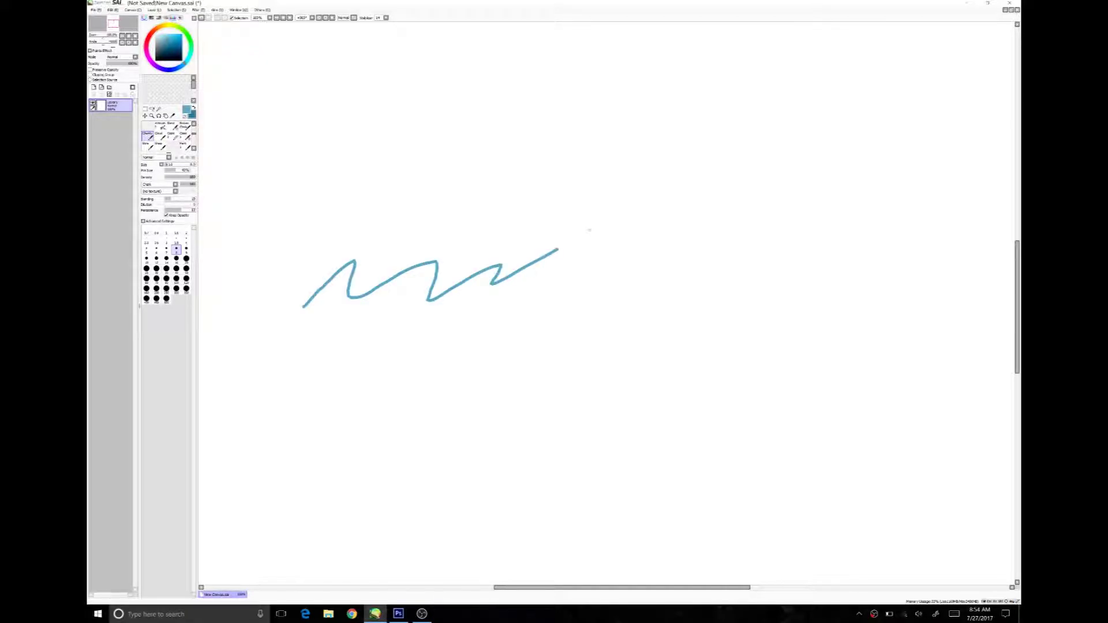
{"action": "left_click_drag", "start_coordinate": [333, 382], "coordinate": [665, 261]}
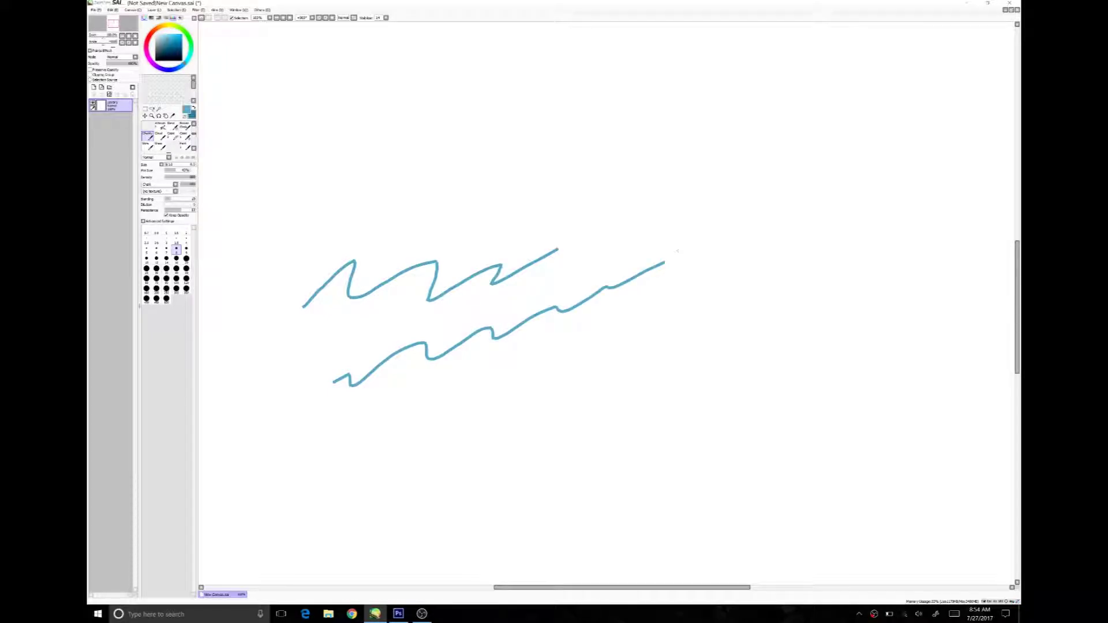
{"action": "mouse_move", "coordinate": [287, 189]}
{"action": "left_mouse_down"}
{"action": "mouse_move", "coordinate": [306, 168]}
{"action": "mouse_move", "coordinate": [558, 118]}
{"action": "left_mouse_up"}
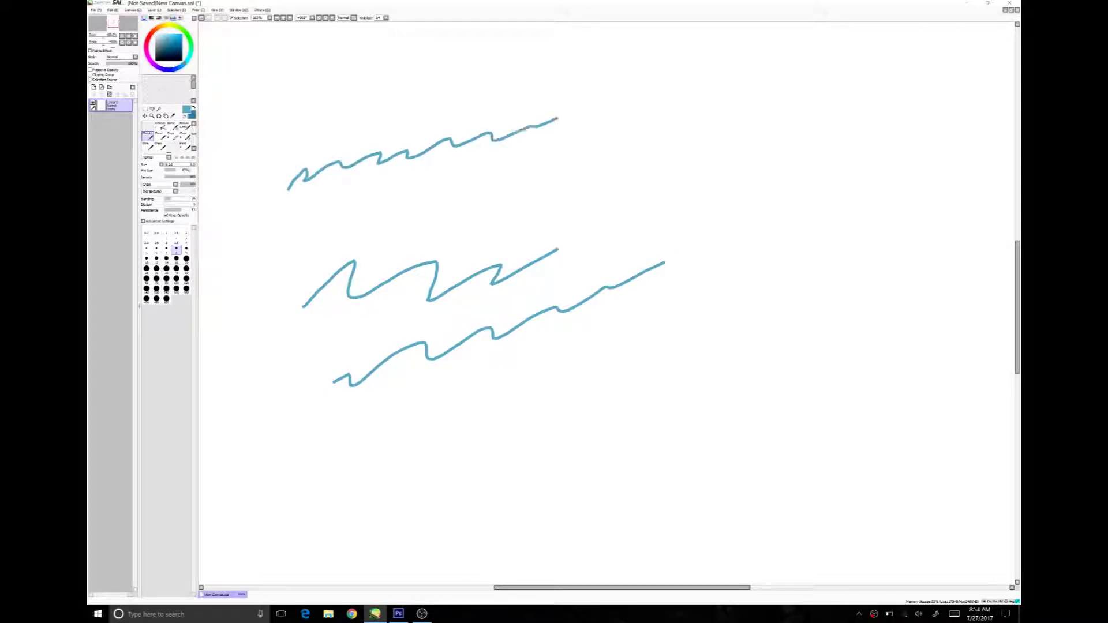
Draw thick black wavy brush strokes diagonally across the white Photoshop canvas.
{"action": "mouse_move", "coordinate": [274, 252]}
{"action": "left_mouse_down"}
{"action": "mouse_move", "coordinate": [299, 234]}
{"action": "mouse_move", "coordinate": [512, 186]}
{"action": "left_mouse_up"}
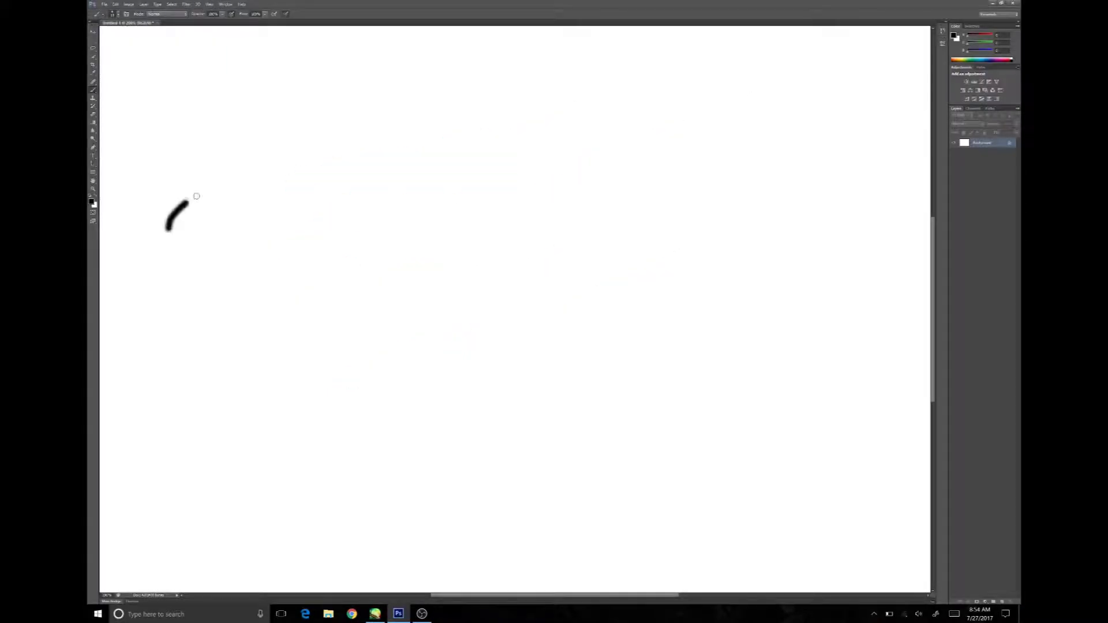
{"action": "mouse_move", "coordinate": [193, 196]}
{"action": "left_mouse_down"}
{"action": "mouse_move", "coordinate": [333, 149]}
{"action": "mouse_move", "coordinate": [443, 134]}
{"action": "left_mouse_up"}
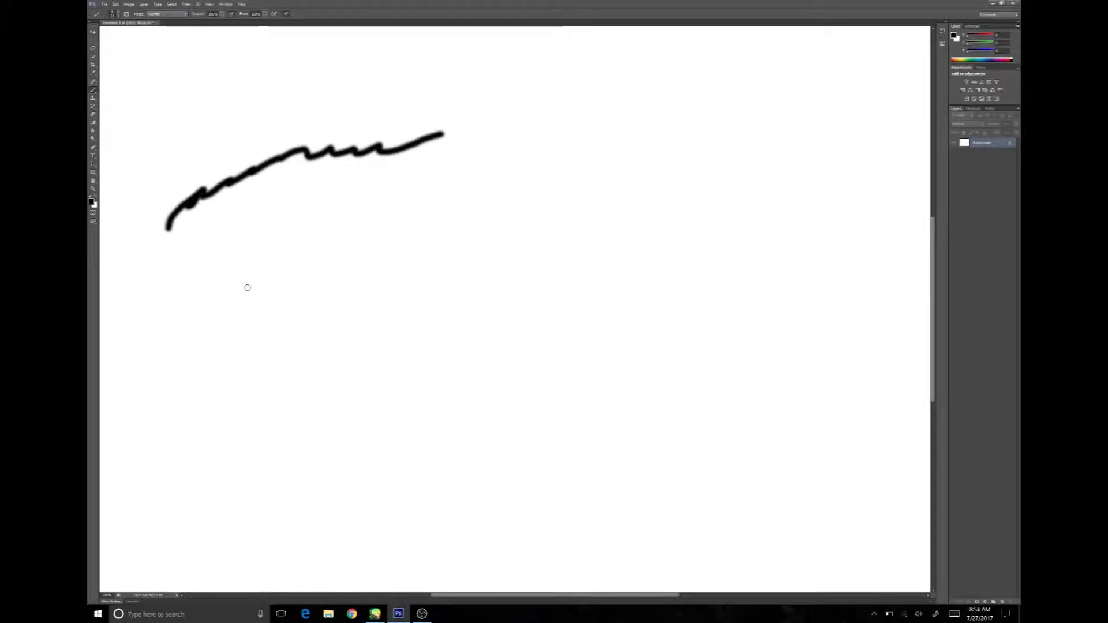
{"action": "mouse_move", "coordinate": [224, 312]}
{"action": "left_mouse_down"}
{"action": "mouse_move", "coordinate": [412, 233]}
{"action": "mouse_move", "coordinate": [473, 230]}
{"action": "mouse_move", "coordinate": [681, 173]}
{"action": "left_mouse_up"}
{"action": "mouse_move", "coordinate": [290, 408]}
{"action": "left_mouse_down"}
{"action": "mouse_move", "coordinate": [353, 365]}
{"action": "mouse_move", "coordinate": [705, 260]}
{"action": "left_mouse_up"}
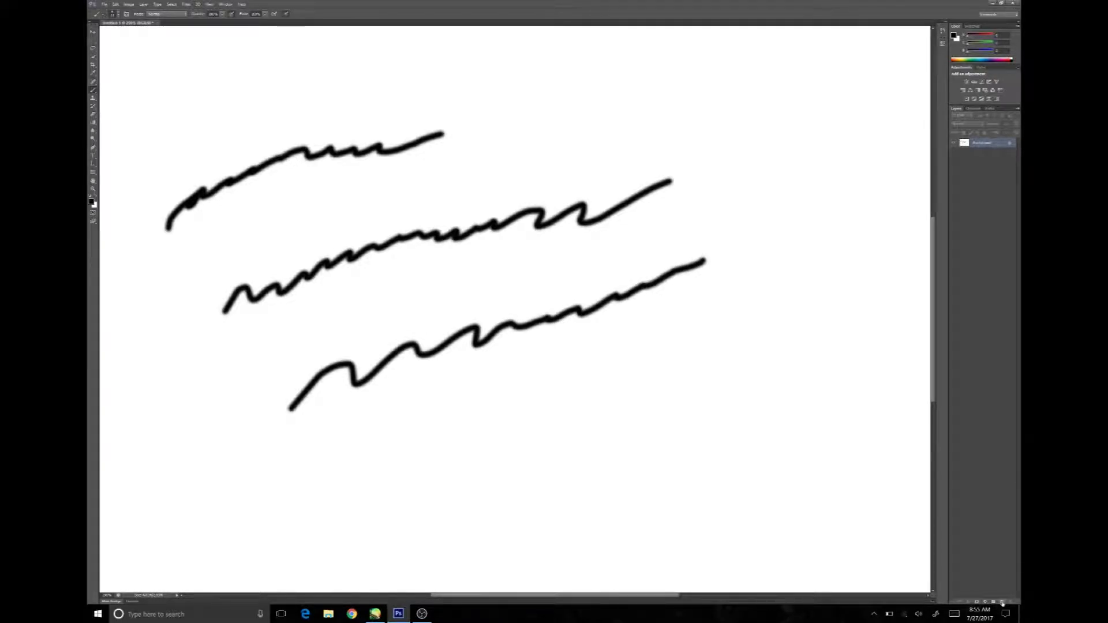
Launch Sketchpad from Windows Ink Workspace and draw a zigzag, thin strokes and a long thick stroke on the left.
{"action": "left_click", "coordinate": [935, 614]}
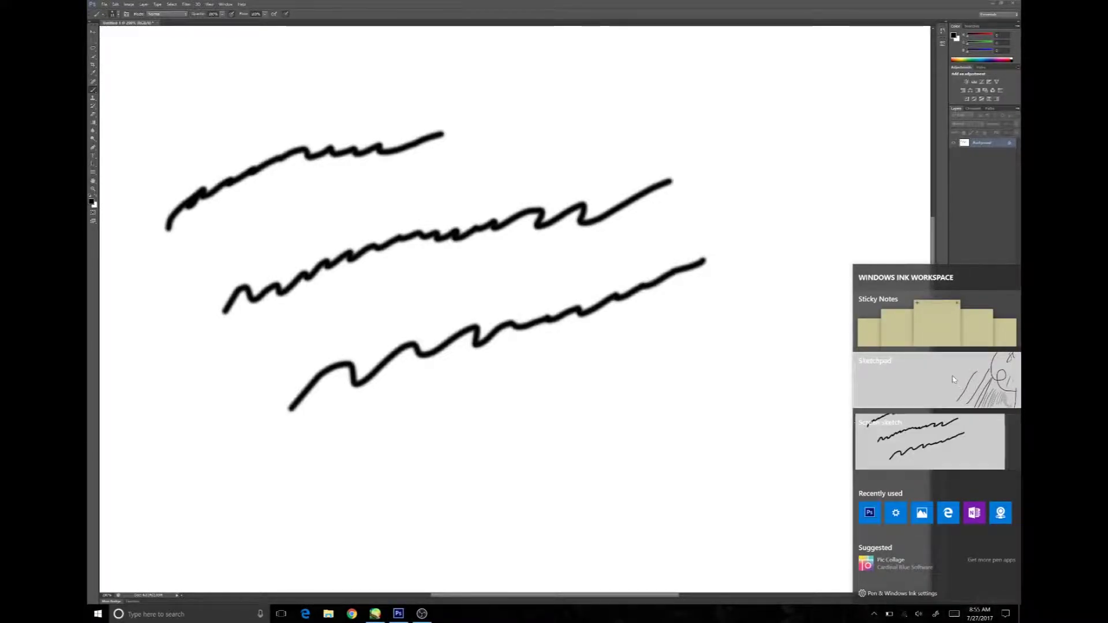
{"action": "left_click", "coordinate": [954, 379]}
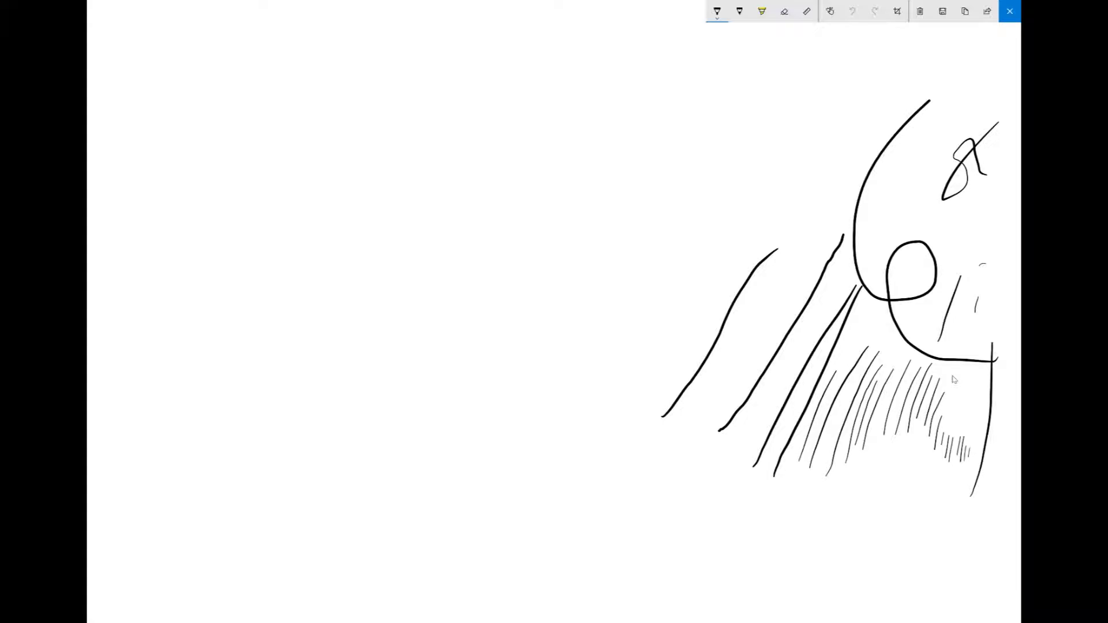
{"action": "left_click_drag", "start_coordinate": [265, 413], "coordinate": [433, 317]}
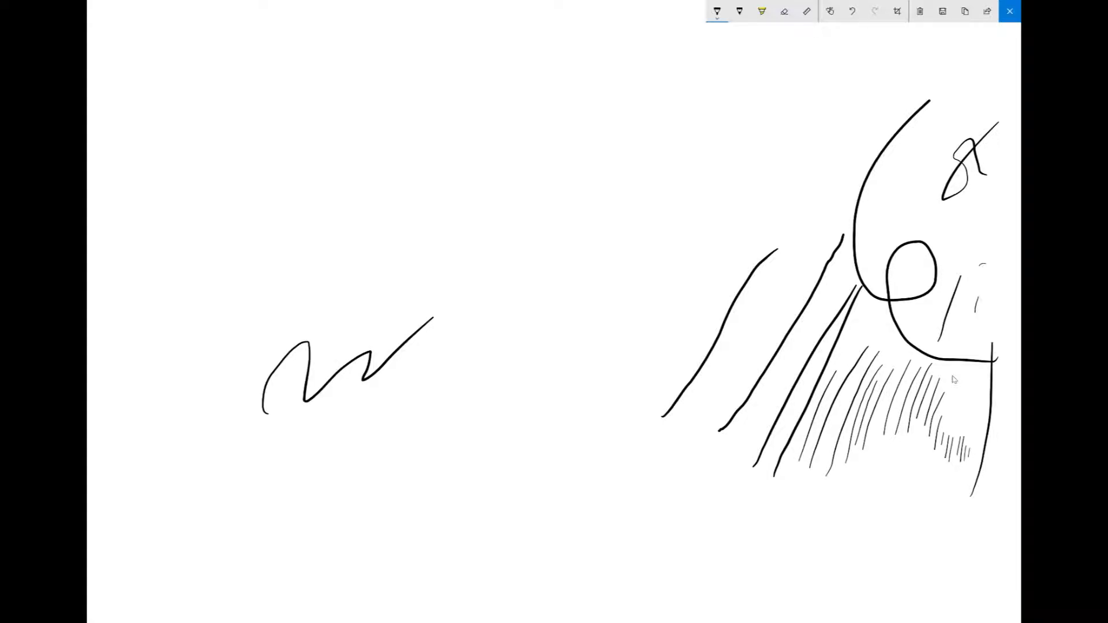
{"action": "left_click_drag", "start_coordinate": [277, 523], "coordinate": [313, 460]}
{"action": "left_click_drag", "start_coordinate": [273, 542], "coordinate": [304, 474]}
{"action": "left_click_drag", "start_coordinate": [307, 559], "coordinate": [522, 311]}
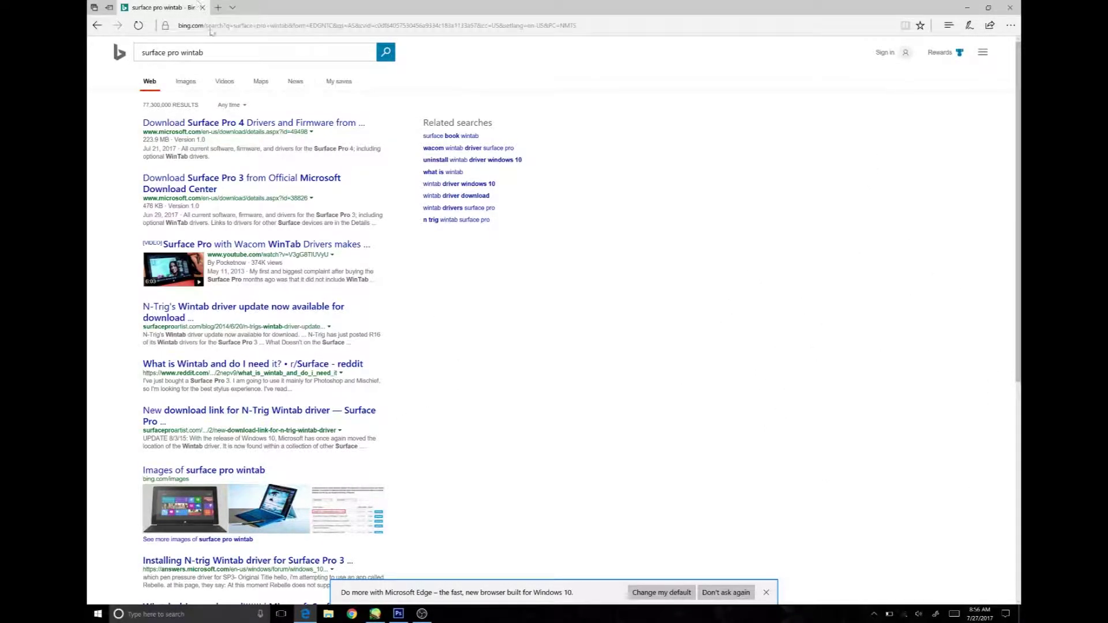
Download Wintab_x64_1.0.0.20.zip from the Surface Pro 4 Drivers and Firmware page.
{"action": "left_click", "coordinate": [268, 124]}
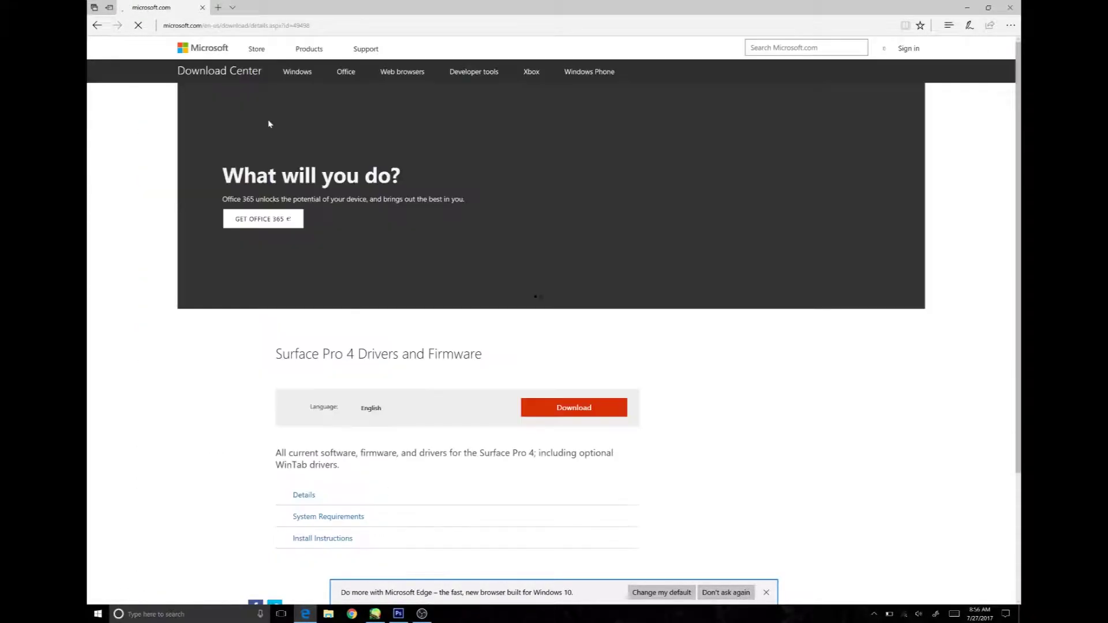
{"action": "left_click", "coordinate": [766, 591]}
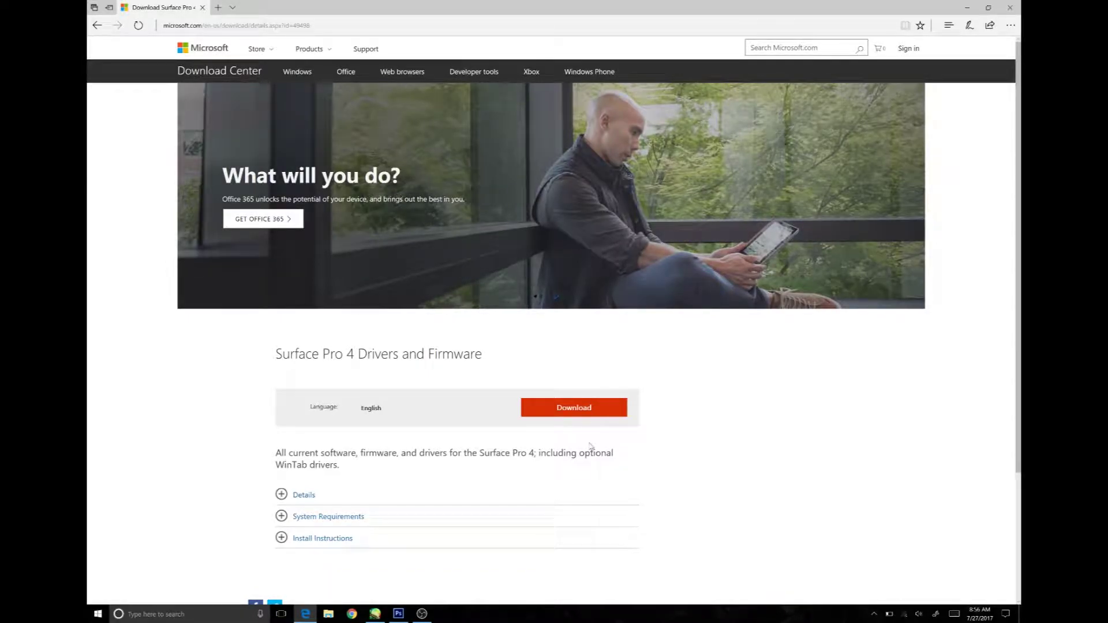
{"action": "left_click", "coordinate": [608, 408]}
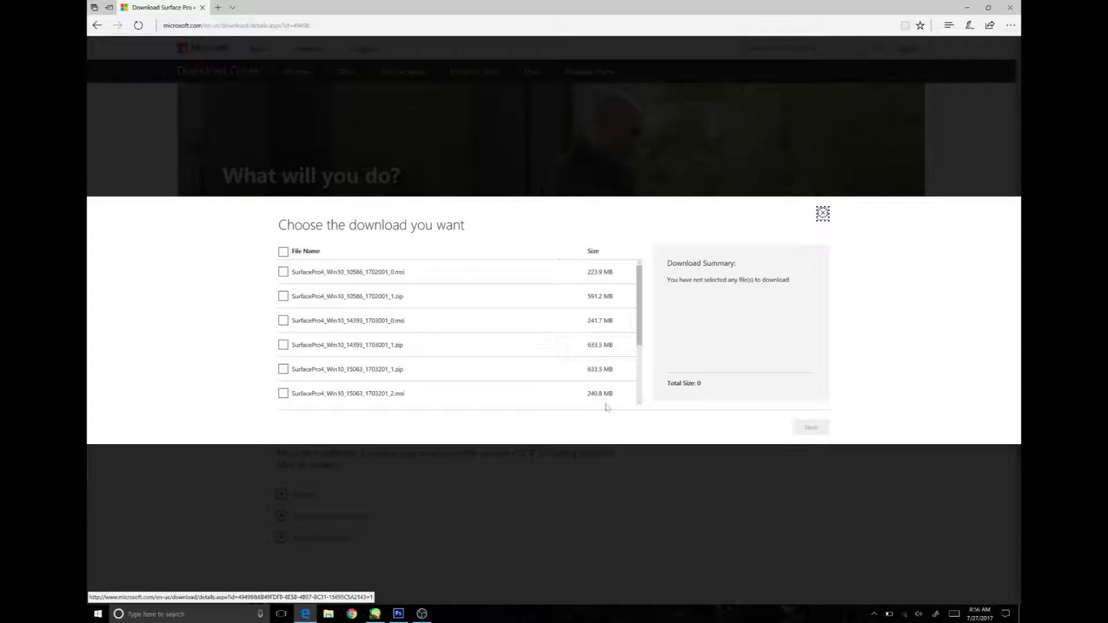
{"action": "left_click_drag", "start_coordinate": [640, 341], "coordinate": [639, 398]}
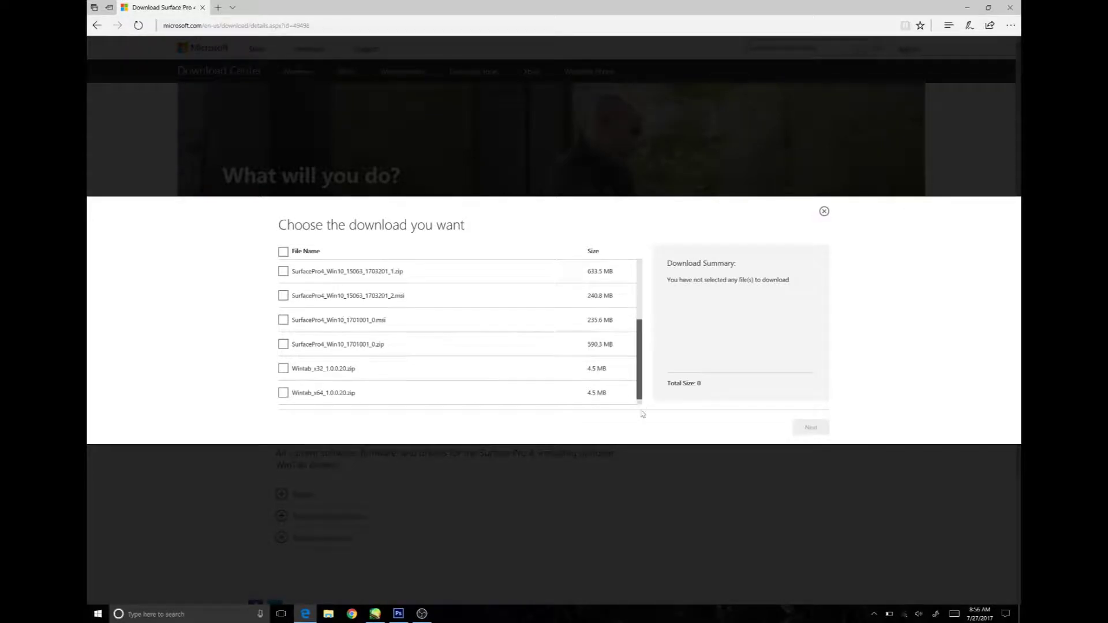
{"action": "left_click", "coordinate": [283, 393]}
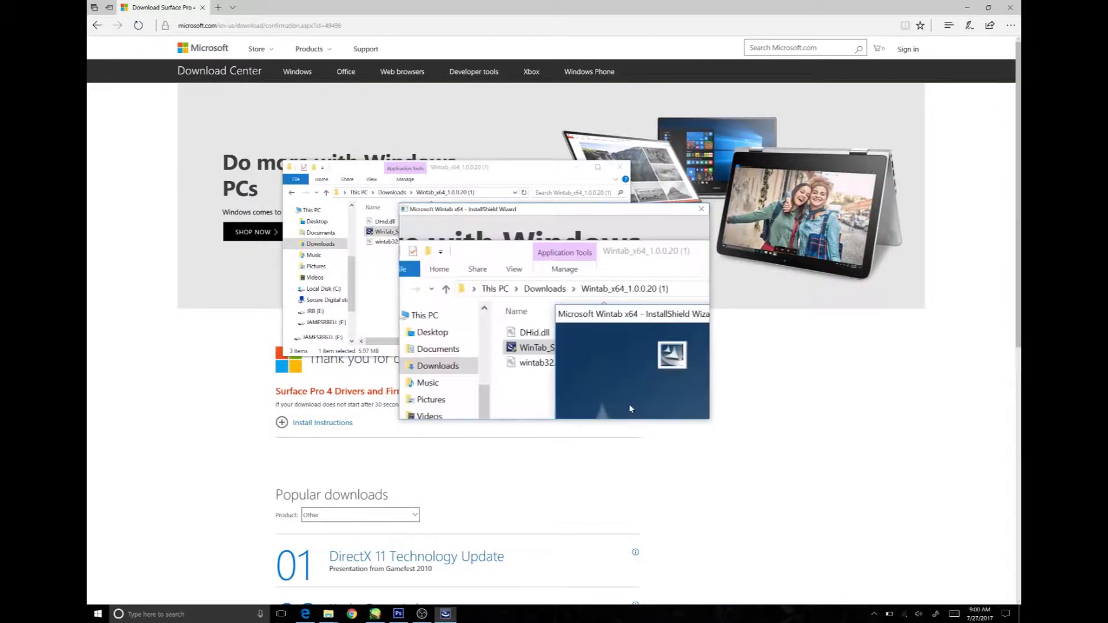
Accept the licence terms, install Microsoft Wintab x64, and finish the wizard.
{"action": "left_click", "coordinate": [629, 408]}
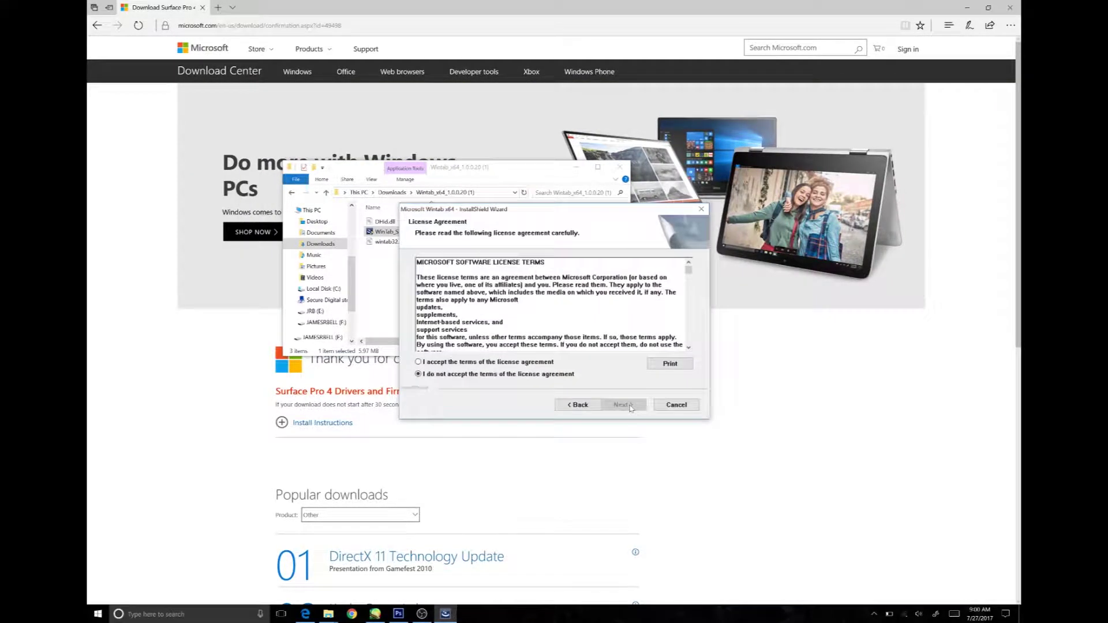
{"action": "left_click", "coordinate": [495, 363]}
{"action": "left_click", "coordinate": [620, 404]}
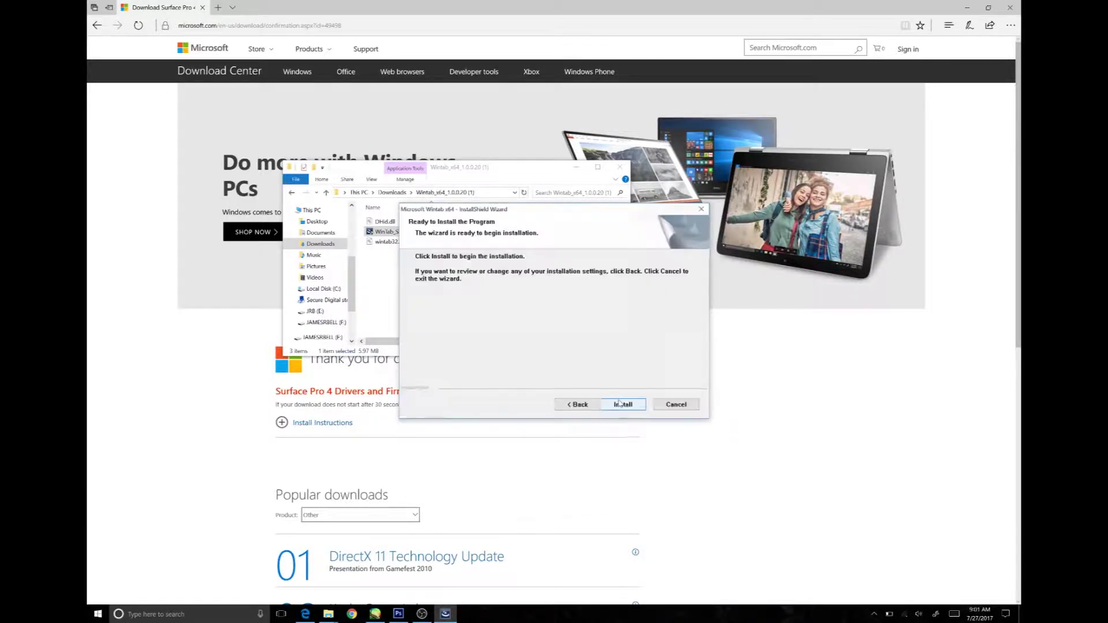
{"action": "left_click", "coordinate": [620, 404]}
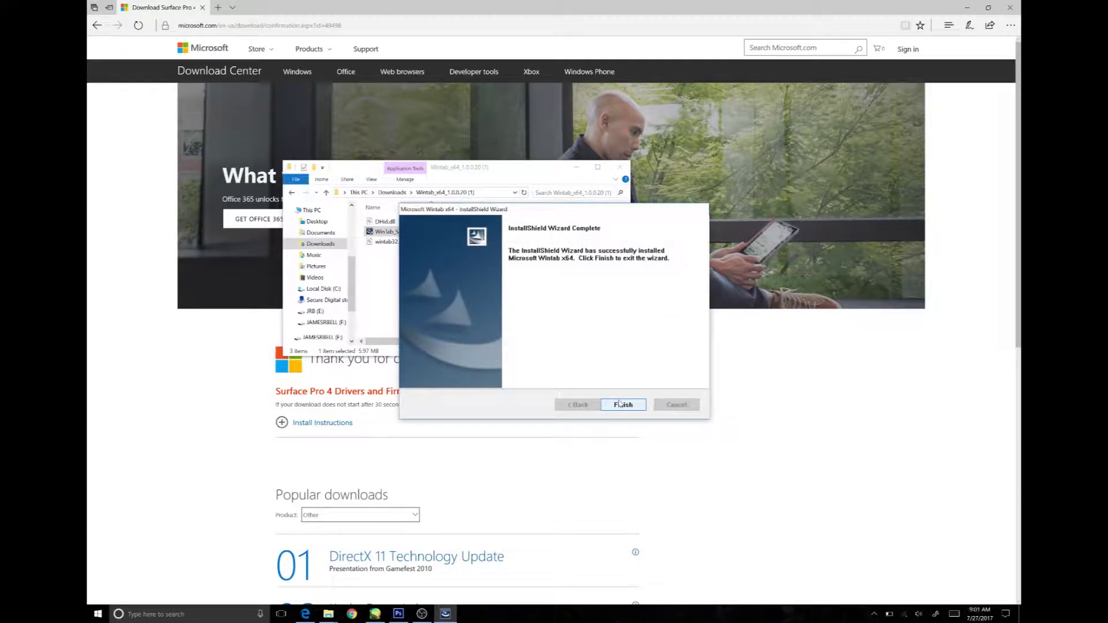
{"action": "left_click", "coordinate": [621, 404]}
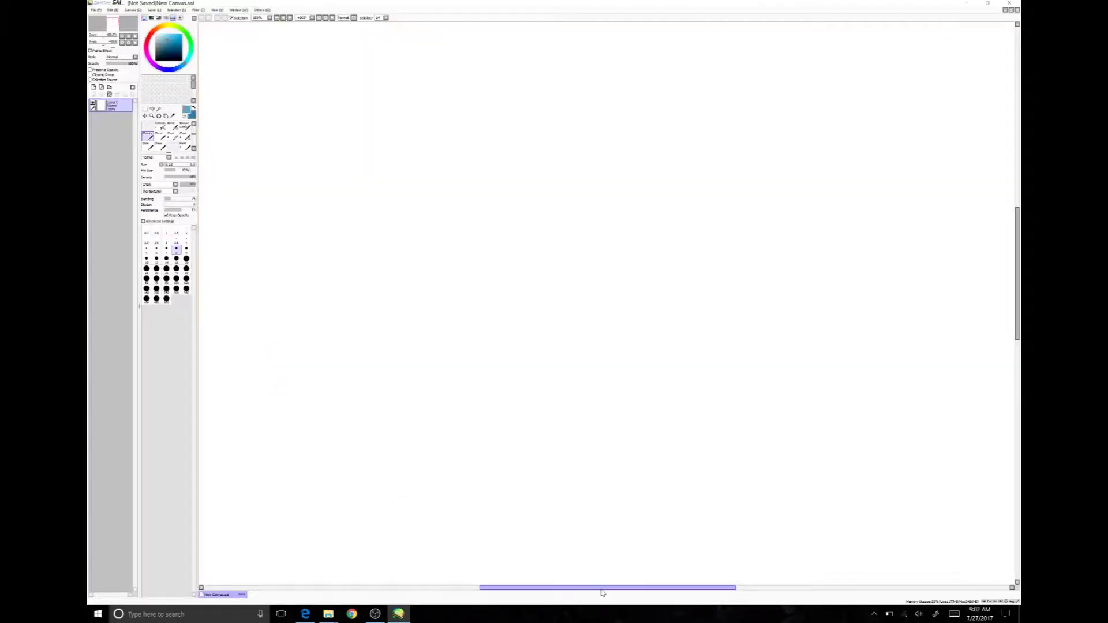
Draw two blue test strokes, set the Stabilizer from 14 to 0, then draw a third stroke.
{"action": "left_click_drag", "start_coordinate": [510, 335], "coordinate": [642, 282]}
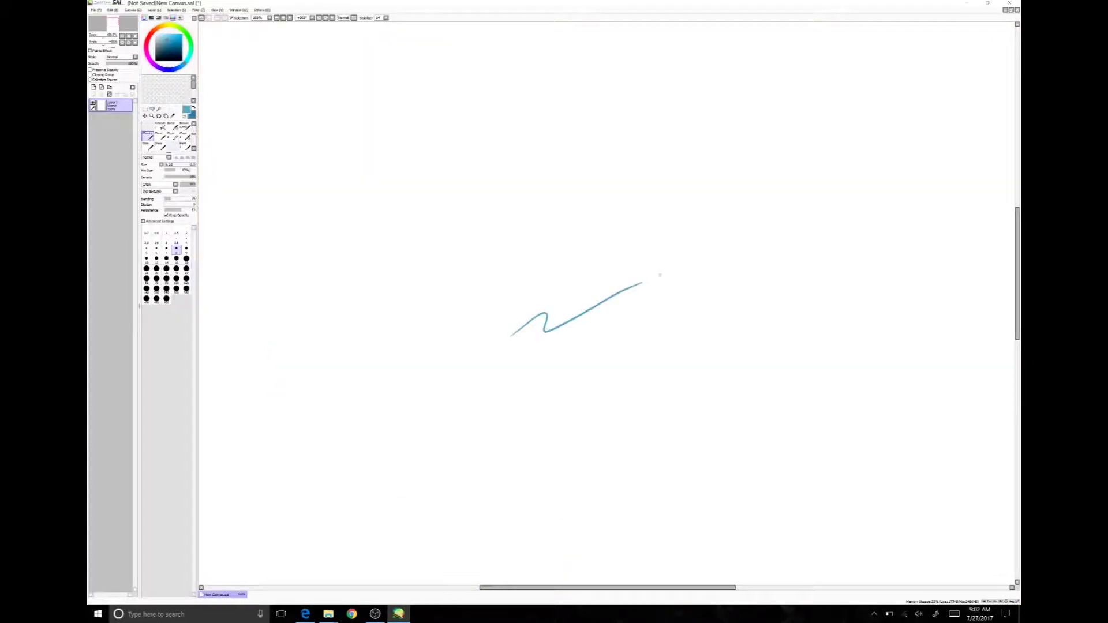
{"action": "mouse_move", "coordinate": [492, 410]}
{"action": "left_mouse_down"}
{"action": "mouse_move", "coordinate": [562, 386]}
{"action": "mouse_move", "coordinate": [711, 305]}
{"action": "left_mouse_up"}
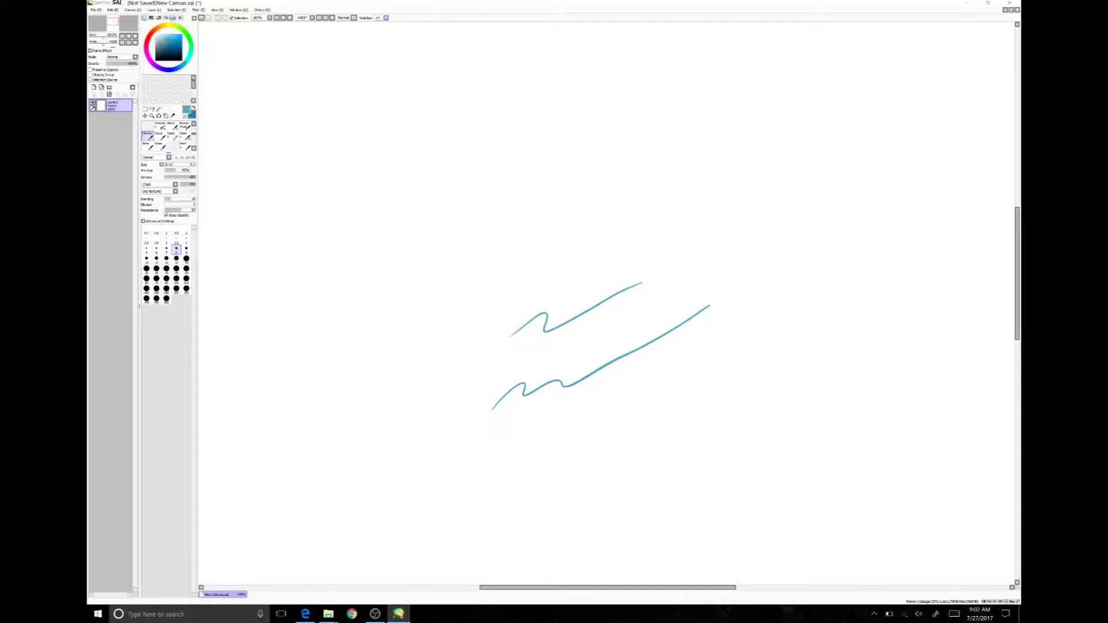
{"action": "left_click", "coordinate": [386, 17]}
{"action": "left_click", "coordinate": [379, 25]}
{"action": "left_click_drag", "start_coordinate": [499, 470], "coordinate": [820, 324]}
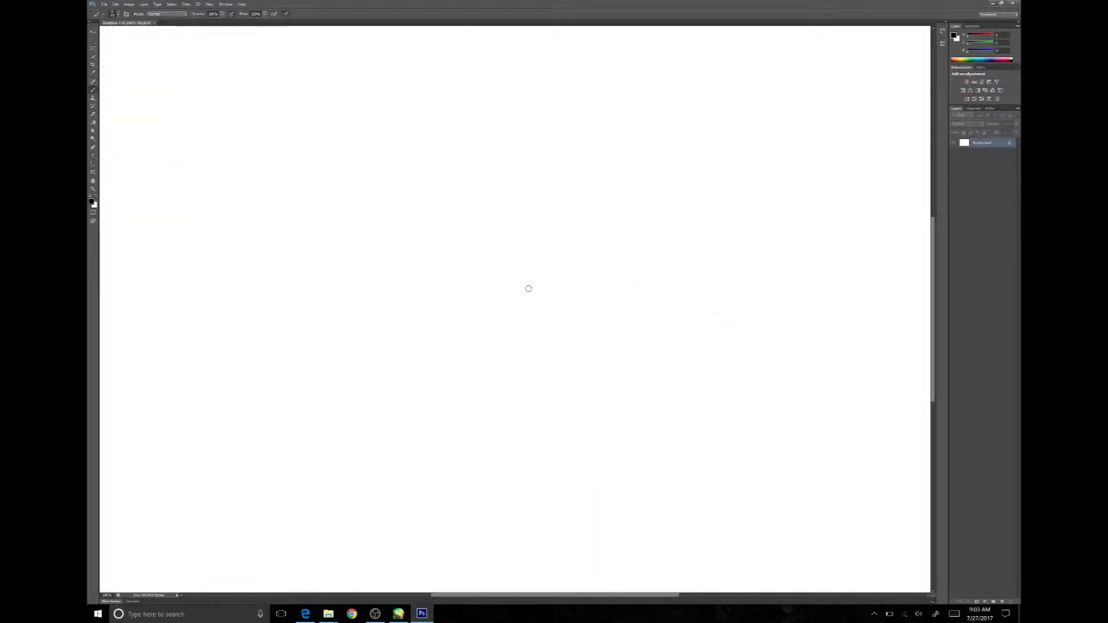
Draw four pressure-tapered black strokes in Photoshop, then select Goodix Touch HID in Device Manager.
{"action": "left_click_drag", "start_coordinate": [367, 425], "coordinate": [507, 349]}
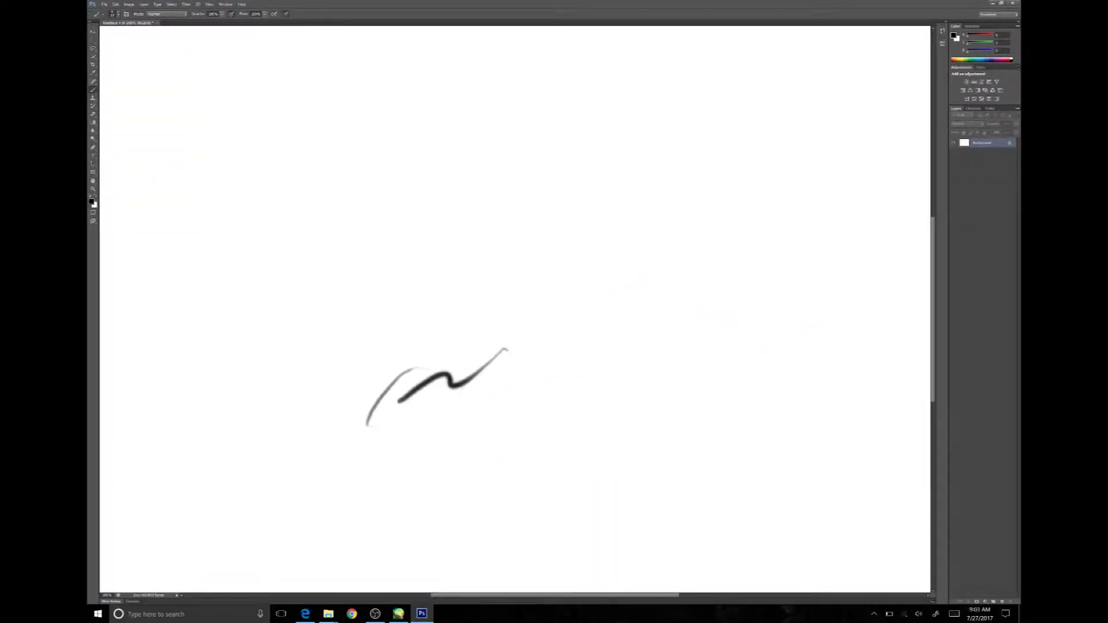
{"action": "left_click_drag", "start_coordinate": [408, 477], "coordinate": [643, 377]}
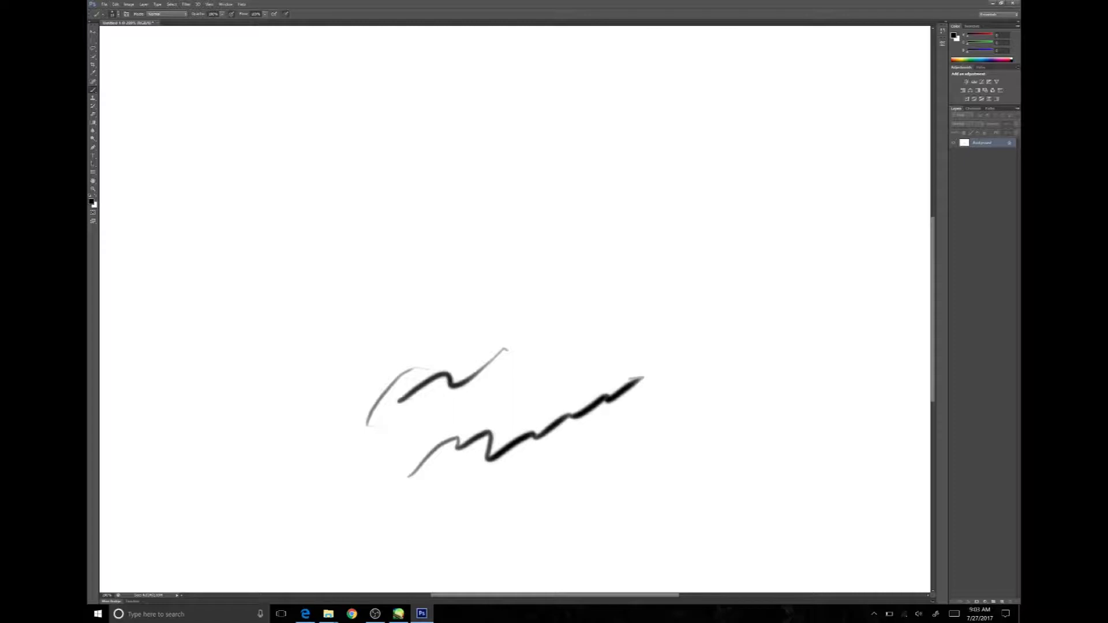
{"action": "left_click_drag", "start_coordinate": [457, 554], "coordinate": [544, 493]}
{"action": "left_click_drag", "start_coordinate": [481, 568], "coordinate": [625, 477]}
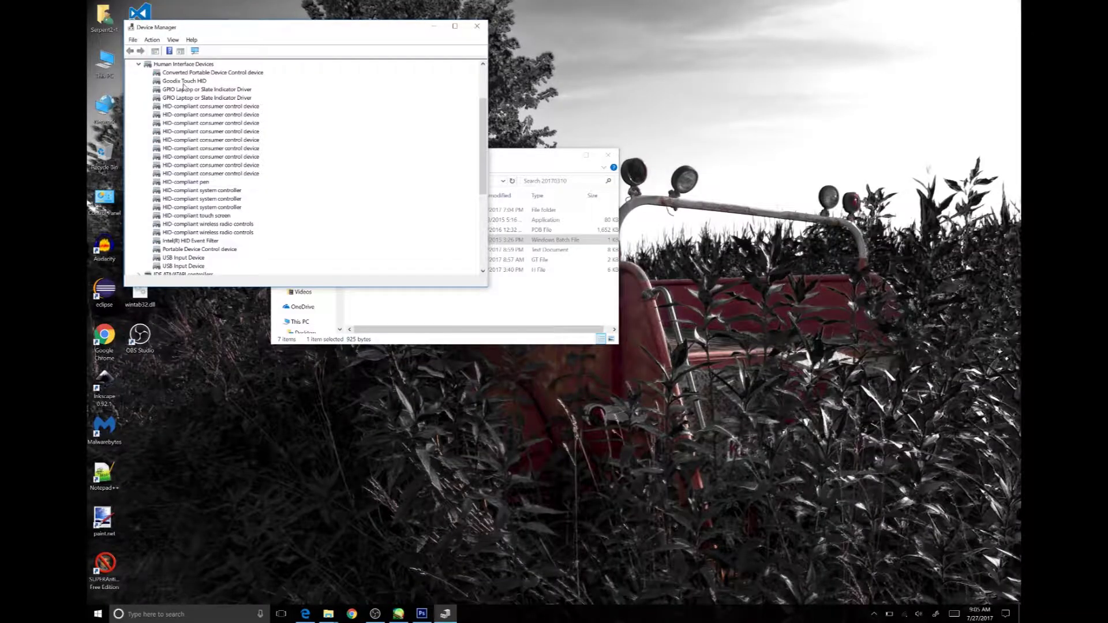
{"action": "left_click", "coordinate": [183, 81]}
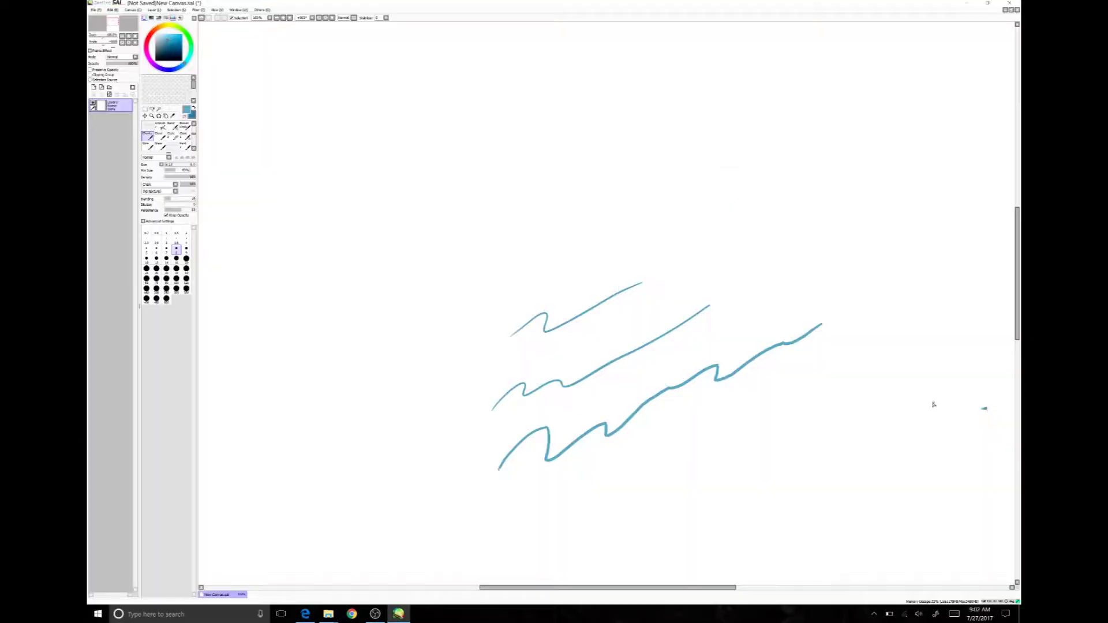
Draw a short vertical mark and a small cross near the canvas's right edge.
{"action": "mouse_move", "coordinate": [932, 403]}
{"action": "left_mouse_down"}
{"action": "mouse_move", "coordinate": [925, 434]}
{"action": "mouse_move", "coordinate": [918, 417]}
{"action": "left_mouse_up"}
{"action": "mouse_move", "coordinate": [983, 404]}
{"action": "left_mouse_down"}
{"action": "mouse_move", "coordinate": [983, 432]}
{"action": "mouse_move", "coordinate": [995, 424]}
{"action": "left_mouse_up"}
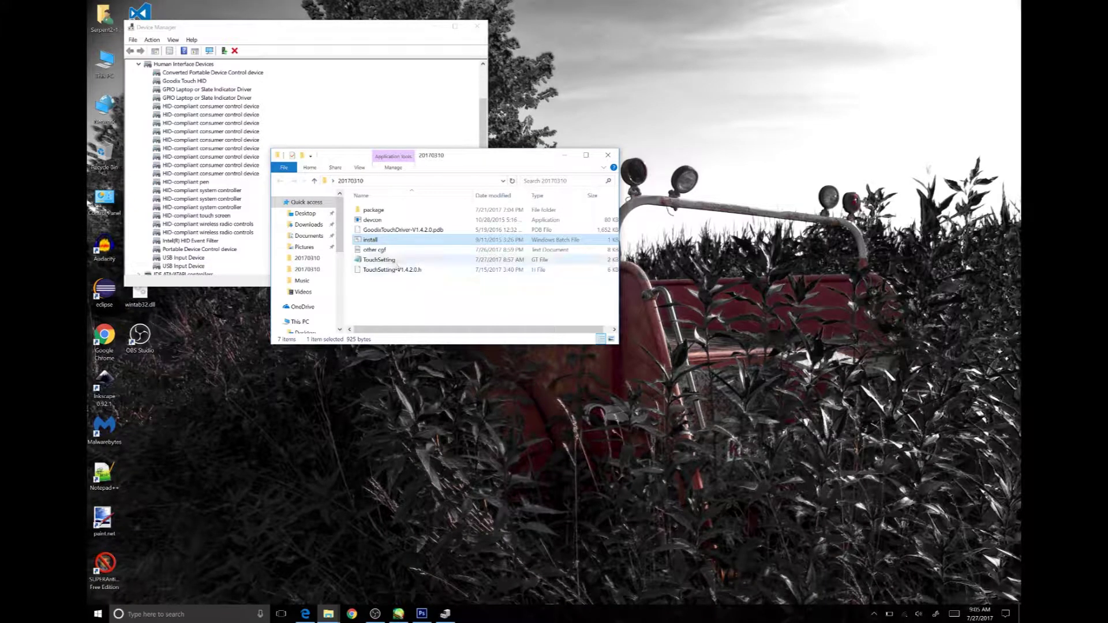
Open TouchSetting from the 20170310 folder using Edit with Notepad++.
{"action": "left_click", "coordinate": [393, 260]}
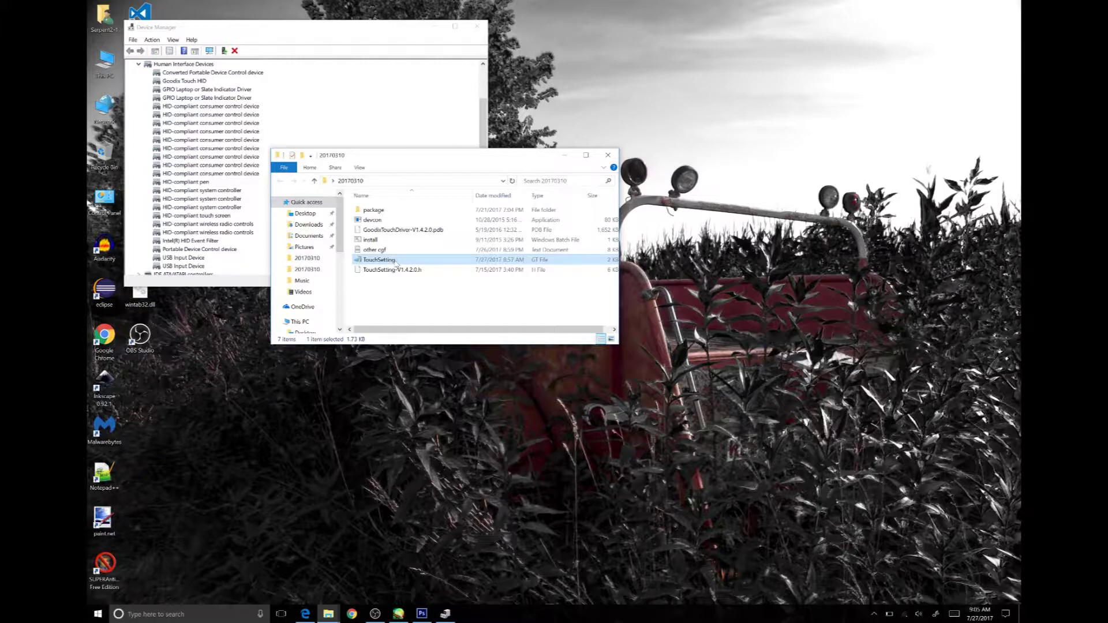
{"action": "right_click", "coordinate": [396, 260]}
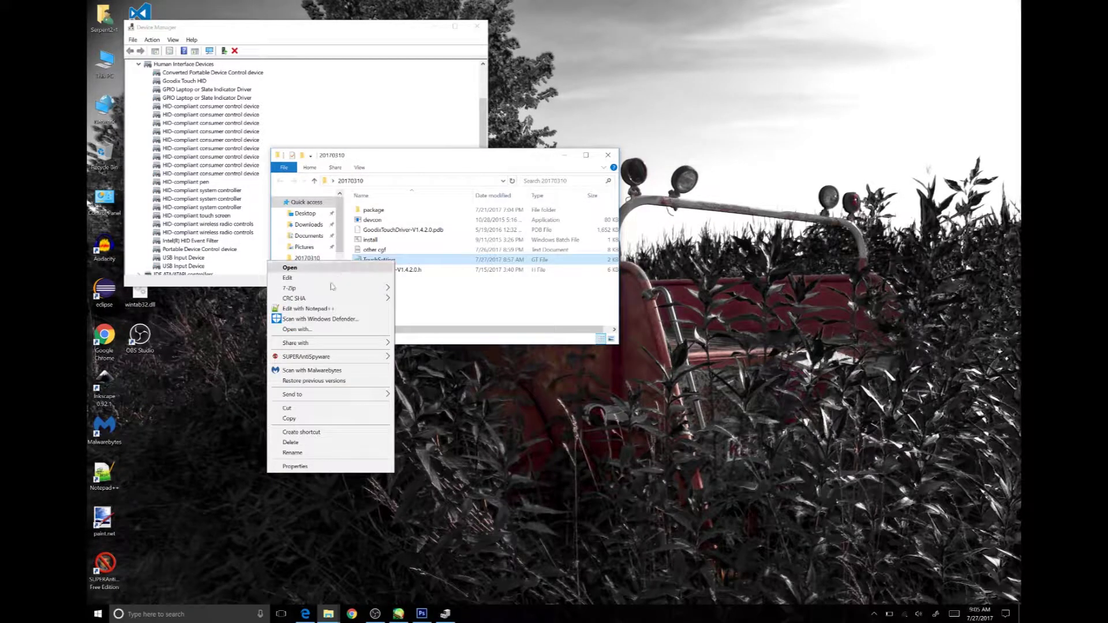
{"action": "left_click", "coordinate": [307, 310]}
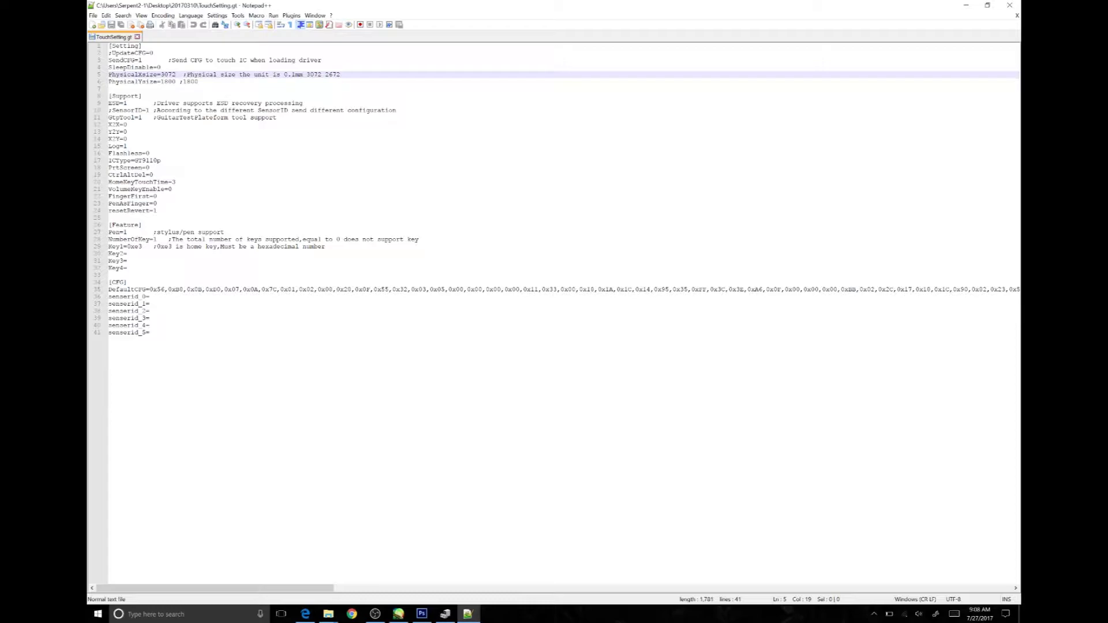
Change PhysicalXsize from 3072 to 2672 on line 5 and save the file.
{"action": "key", "text": "BackSpace"}
{"action": "key", "text": "BackSpace"}
{"action": "key", "text": "BackSpace"}
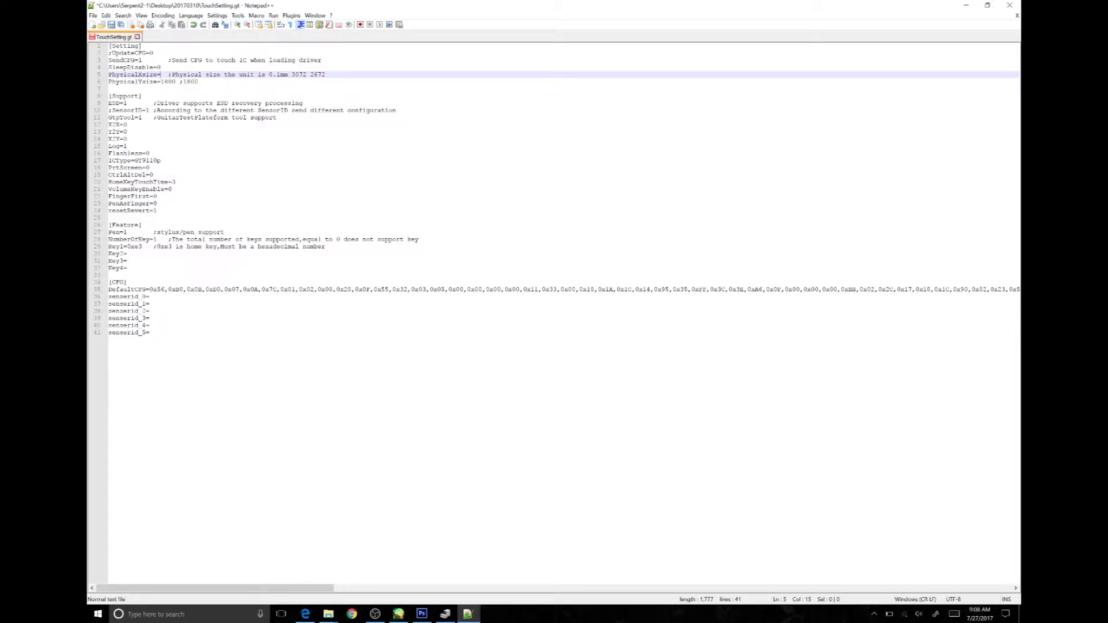
{"action": "type", "text": "2672"}
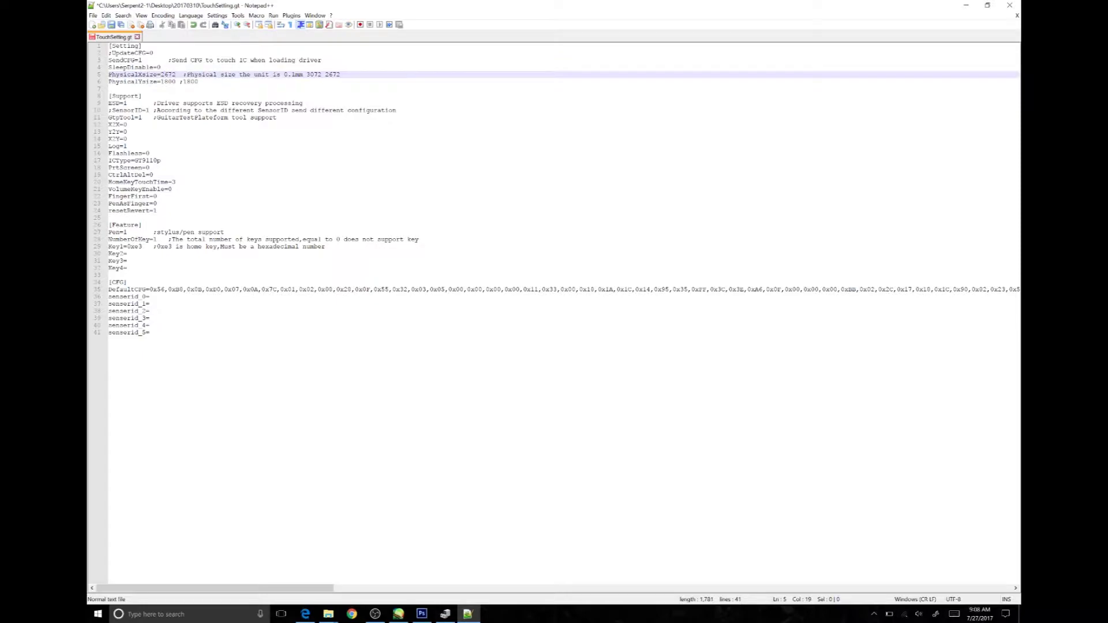
{"action": "key", "text": "ctrl+s"}
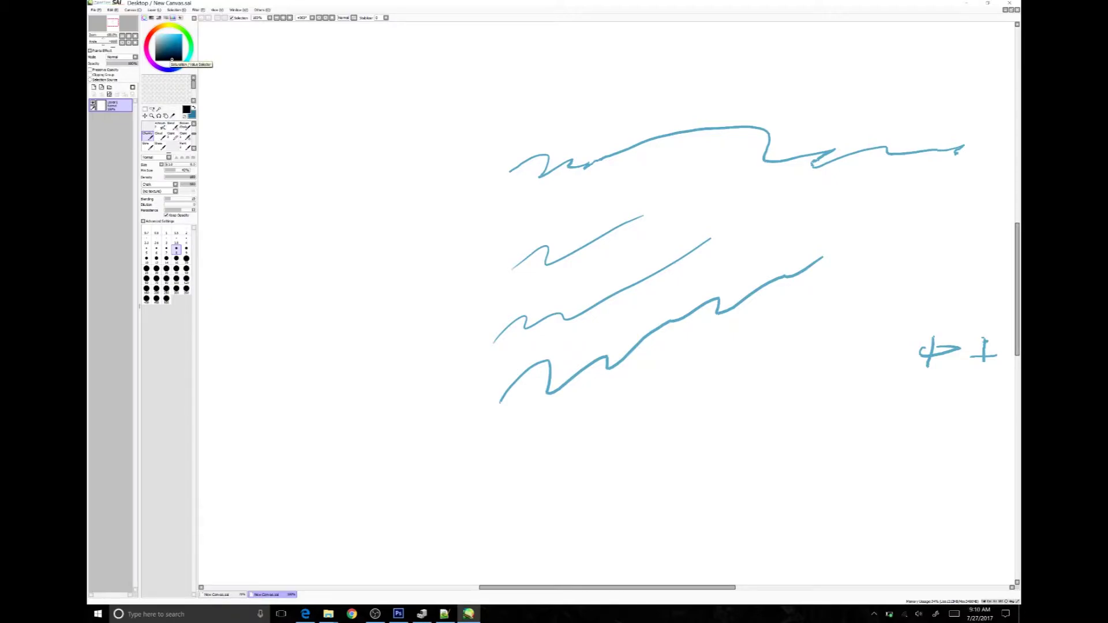
Draw a black plus sign, then black zigzags and short strokes below the blue ones in SAI.
{"action": "mouse_move", "coordinate": [930, 396]}
{"action": "left_mouse_down"}
{"action": "mouse_move", "coordinate": [934, 434]}
{"action": "mouse_move", "coordinate": [956, 405]}
{"action": "mouse_move", "coordinate": [937, 433]}
{"action": "left_mouse_up"}
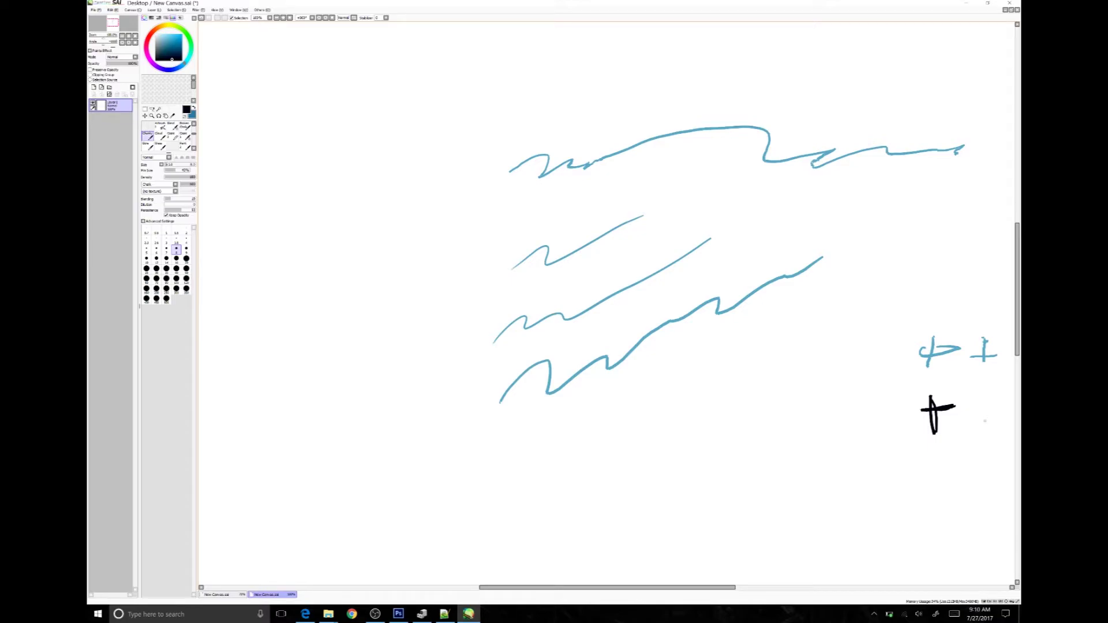
{"action": "mouse_move", "coordinate": [397, 519]}
{"action": "left_mouse_down"}
{"action": "mouse_move", "coordinate": [405, 484]}
{"action": "mouse_move", "coordinate": [604, 443]}
{"action": "left_mouse_up"}
{"action": "left_click_drag", "start_coordinate": [450, 568], "coordinate": [493, 510]}
{"action": "mouse_move", "coordinate": [473, 572]}
{"action": "left_mouse_down"}
{"action": "mouse_move", "coordinate": [543, 513]}
{"action": "mouse_move", "coordinate": [677, 453]}
{"action": "left_mouse_up"}
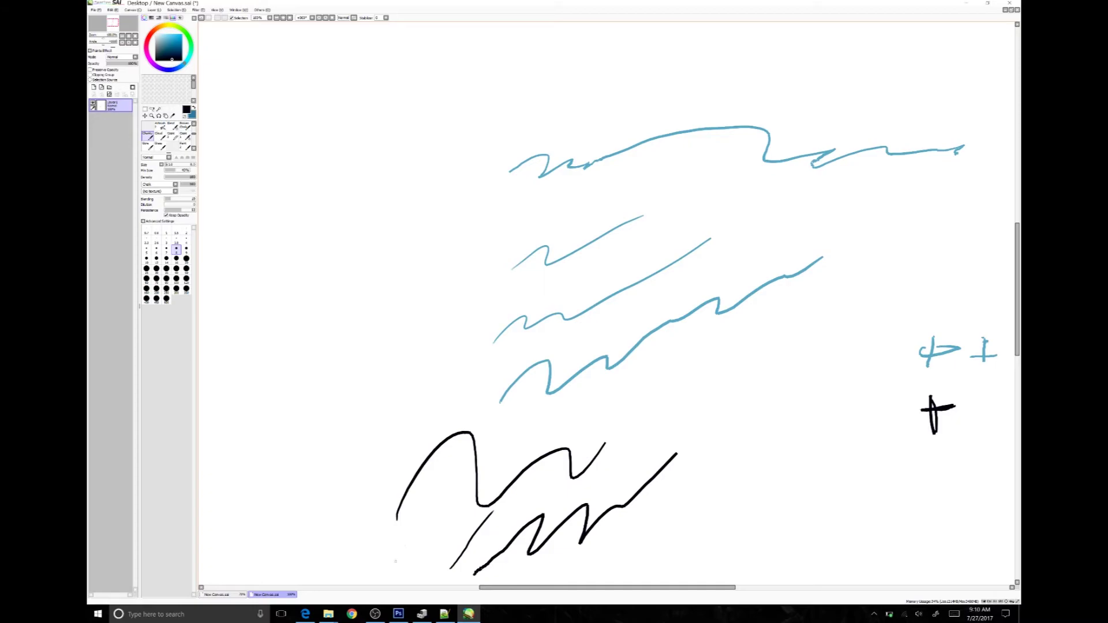
{"action": "left_click_drag", "start_coordinate": [401, 573], "coordinate": [439, 525]}
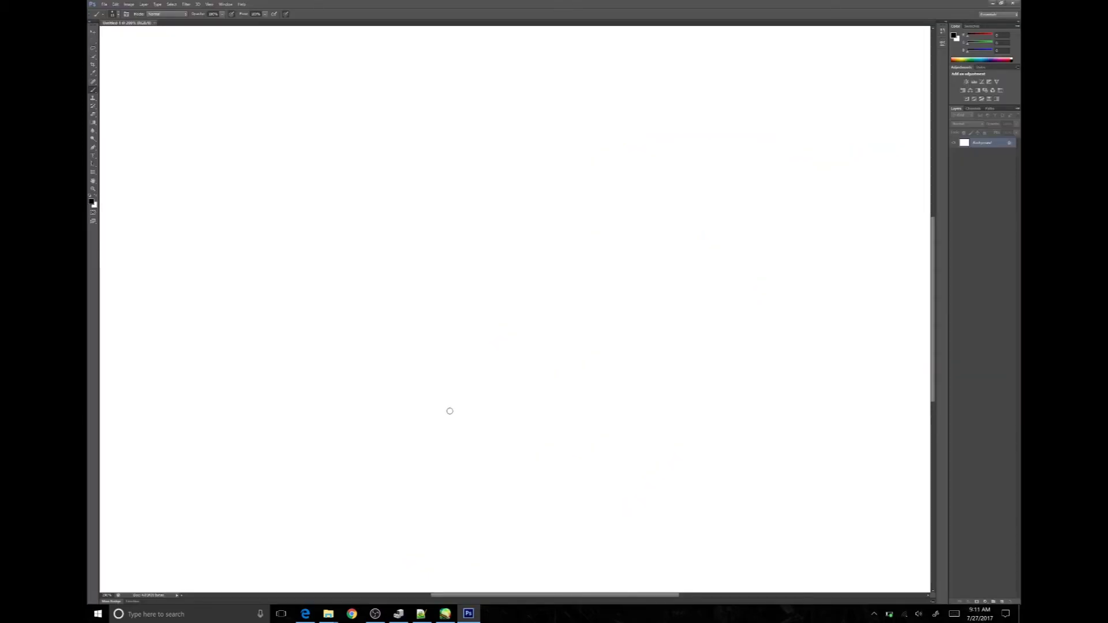
Draw a tapered zigzag, a light rising stroke, a heavy hooked stroke and two short dashes in Photoshop.
{"action": "left_click_drag", "start_coordinate": [447, 428], "coordinate": [573, 335]}
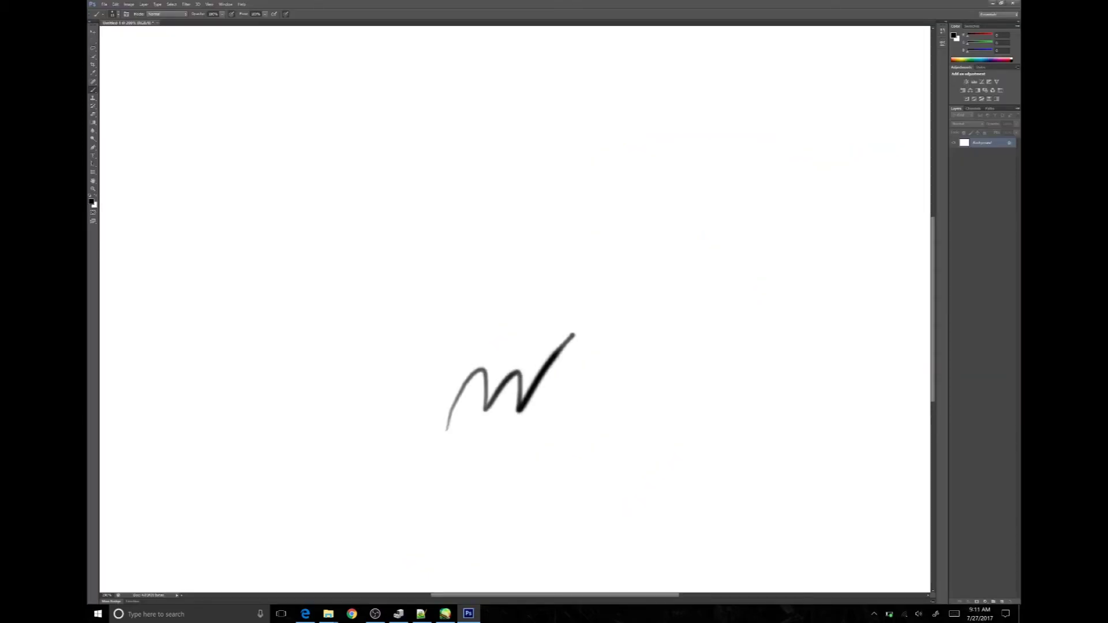
{"action": "left_click_drag", "start_coordinate": [623, 400], "coordinate": [734, 297]}
{"action": "mouse_move", "coordinate": [626, 509]}
{"action": "left_mouse_down"}
{"action": "mouse_move", "coordinate": [746, 382]}
{"action": "mouse_move", "coordinate": [829, 337]}
{"action": "left_mouse_up"}
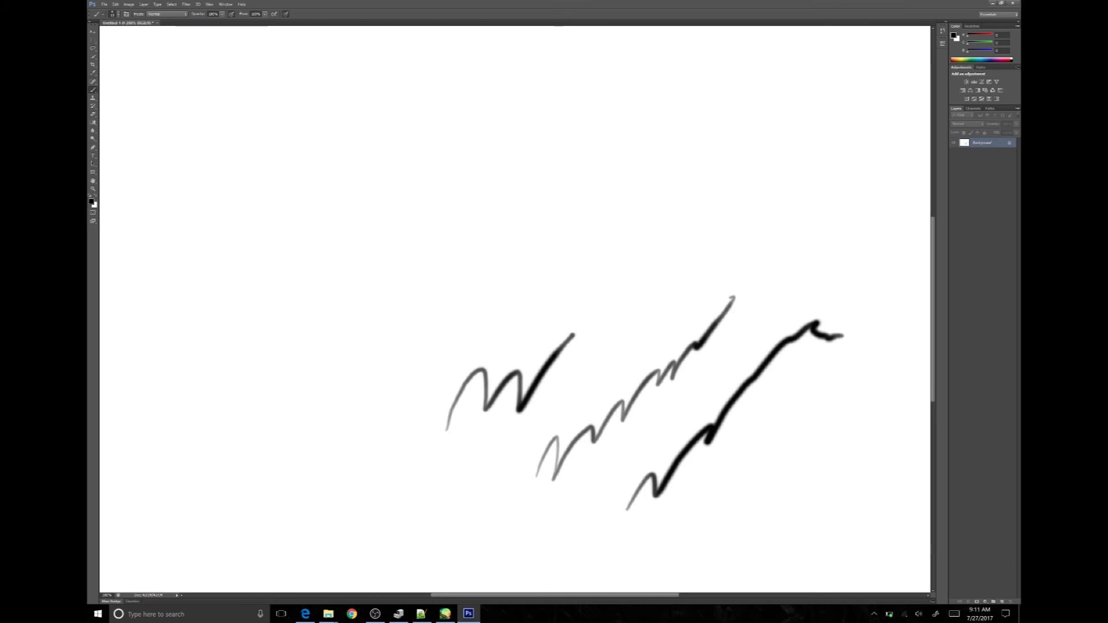
{"action": "left_click_drag", "start_coordinate": [710, 222], "coordinate": [766, 197]}
{"action": "left_click_drag", "start_coordinate": [721, 258], "coordinate": [782, 217]}
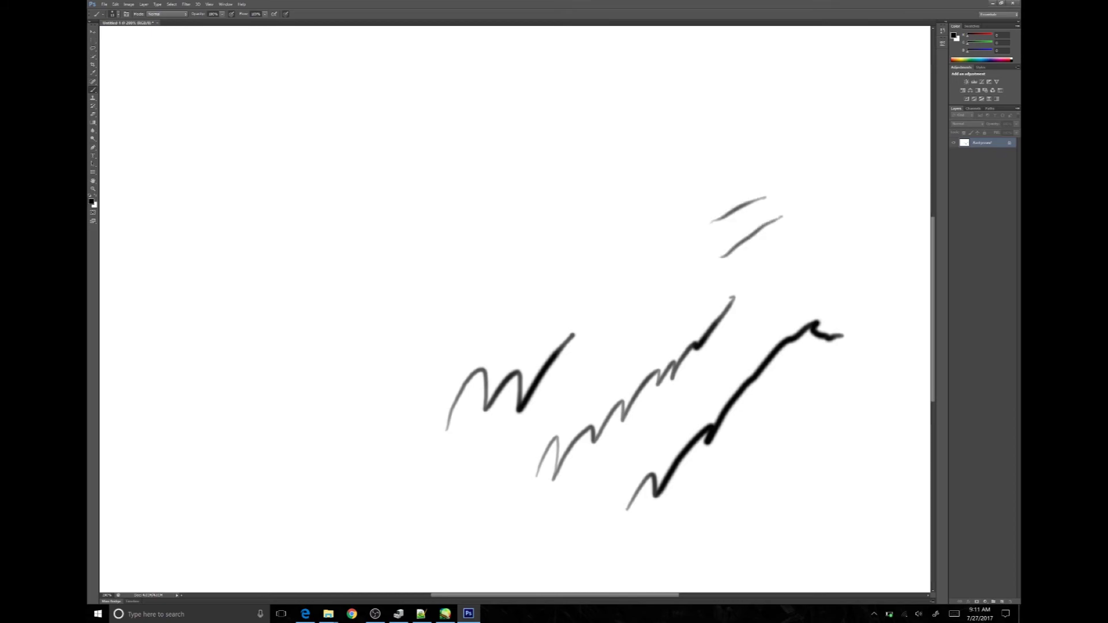